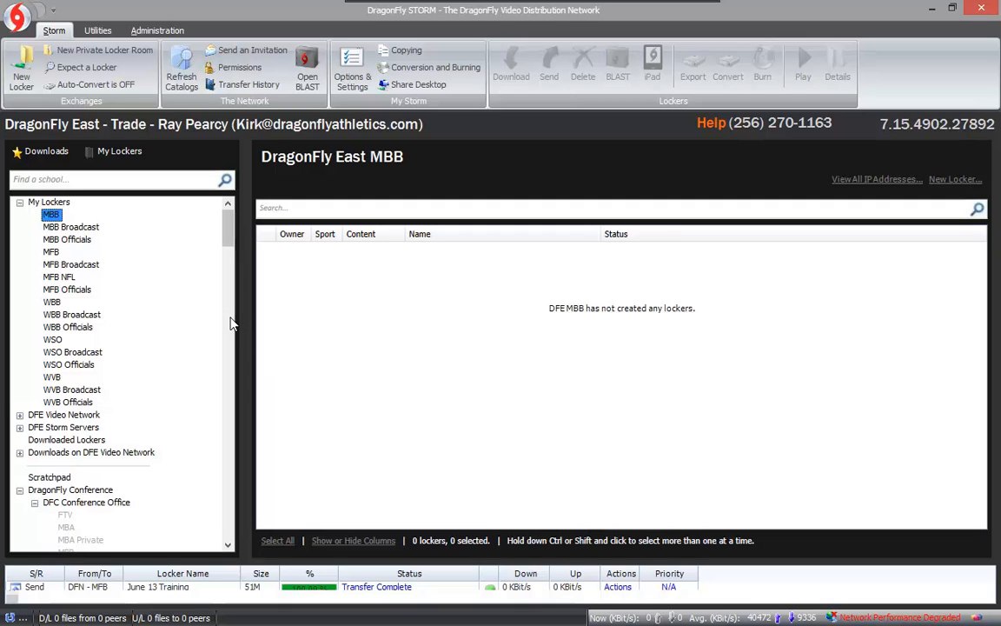
- Display the lockers already downloaded to this computer
click(67, 440)
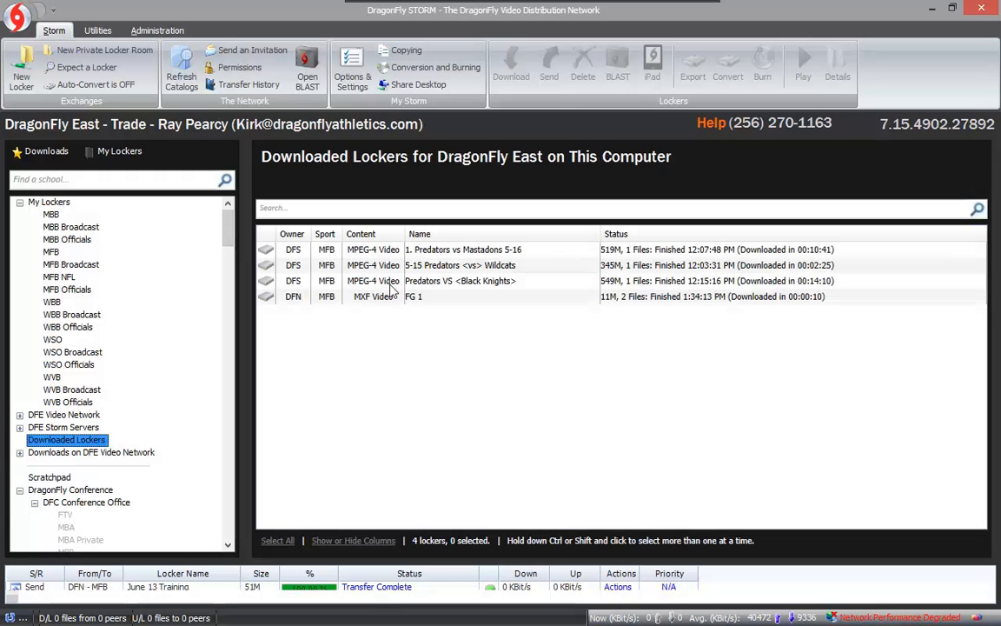
drag(228, 233, 227, 209)
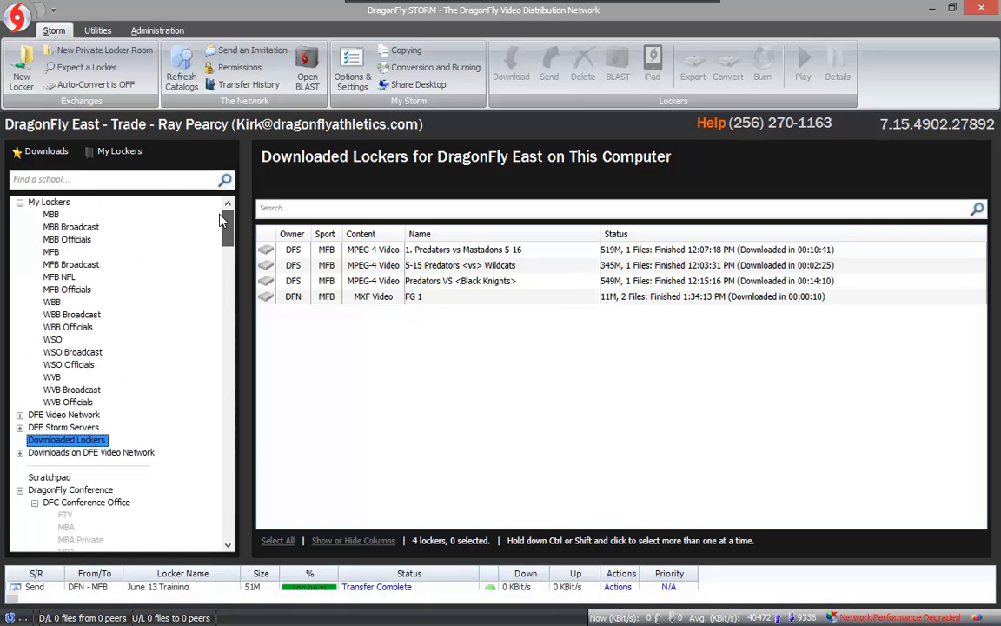
- Create a new locker under the school's own MFB lockers and name it "June 12 Training"
click(52, 251)
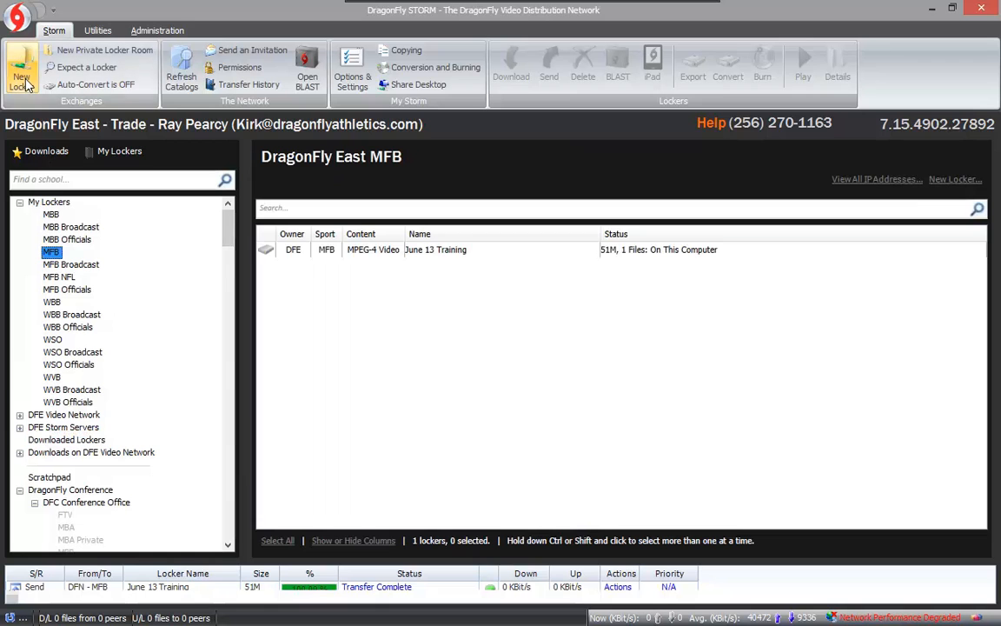
click(23, 81)
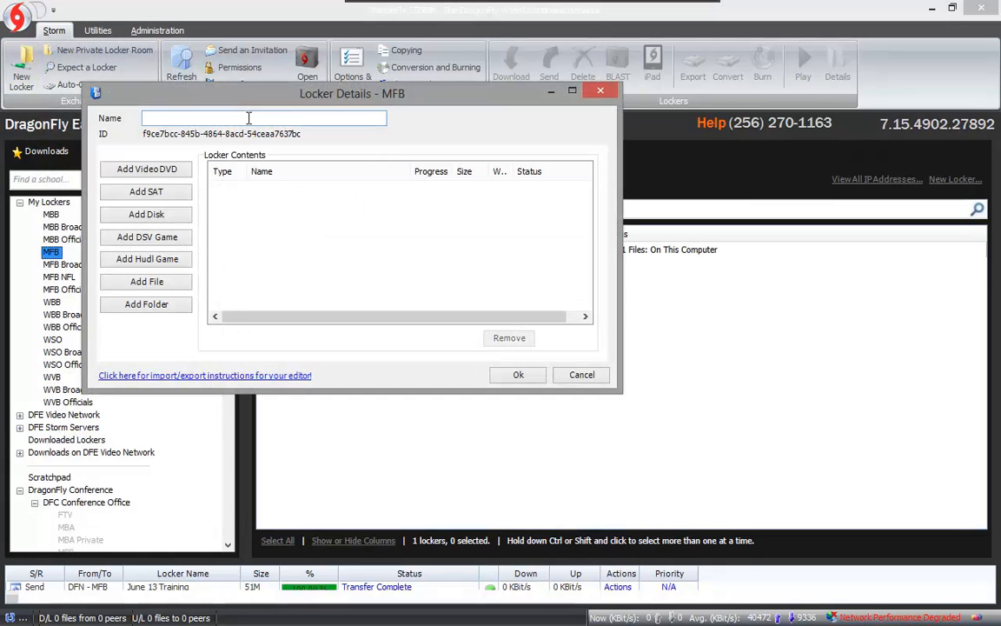
text(June 12 Training)
- Add the file "Fred - Gorilla Constrictor.mp4" from the Test Input folder to the new locker and save the locker
click(155, 291)
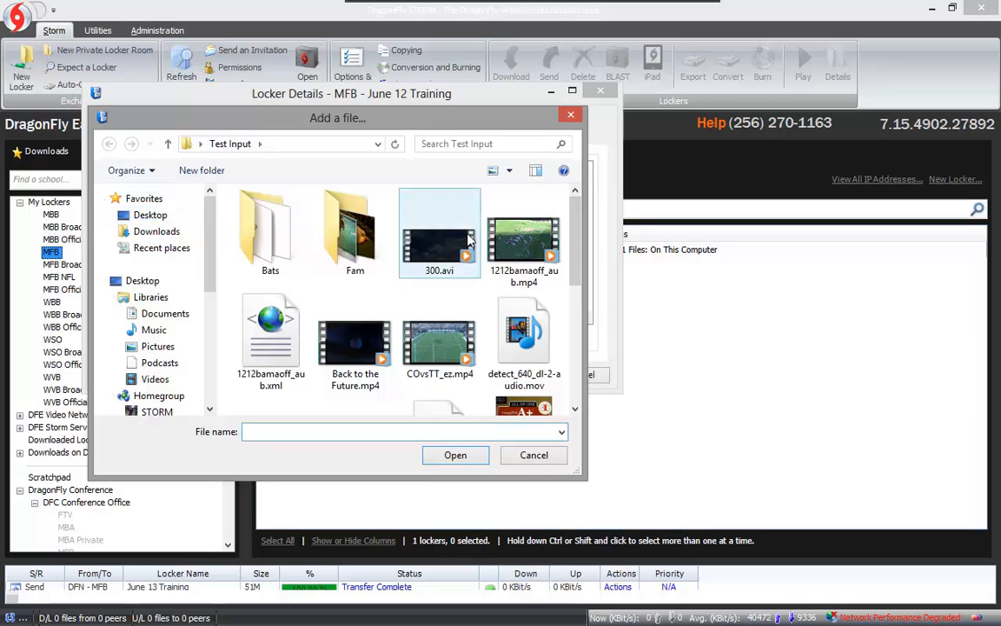
drag(576, 279, 581, 309)
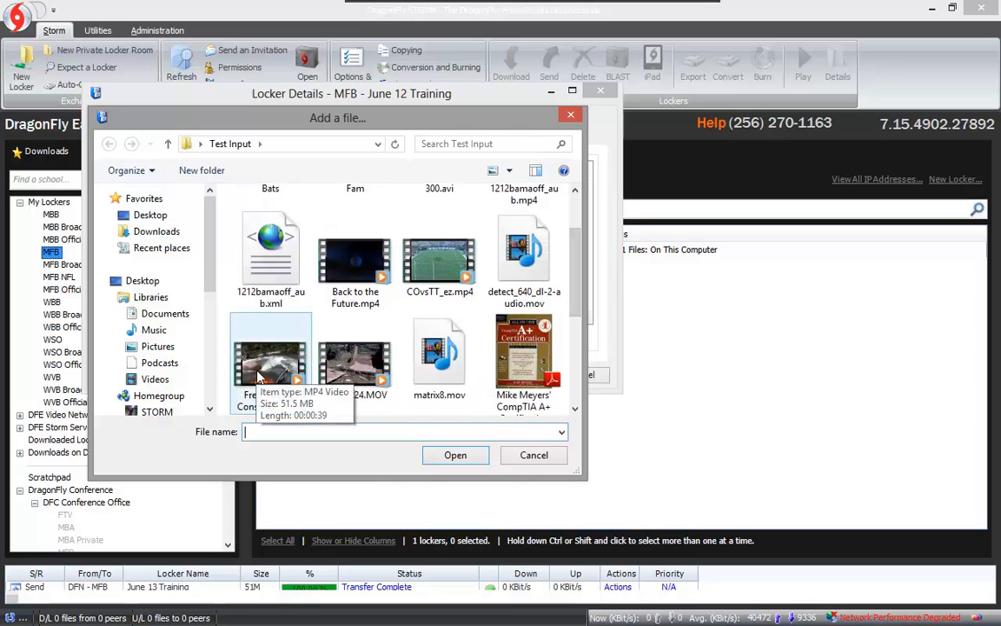
click(261, 375)
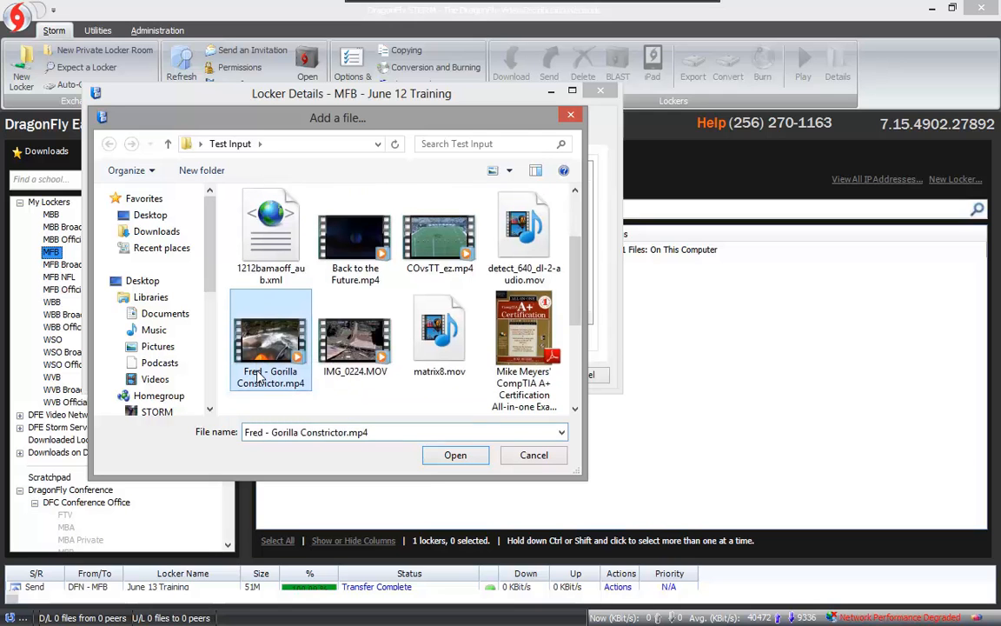
click(471, 461)
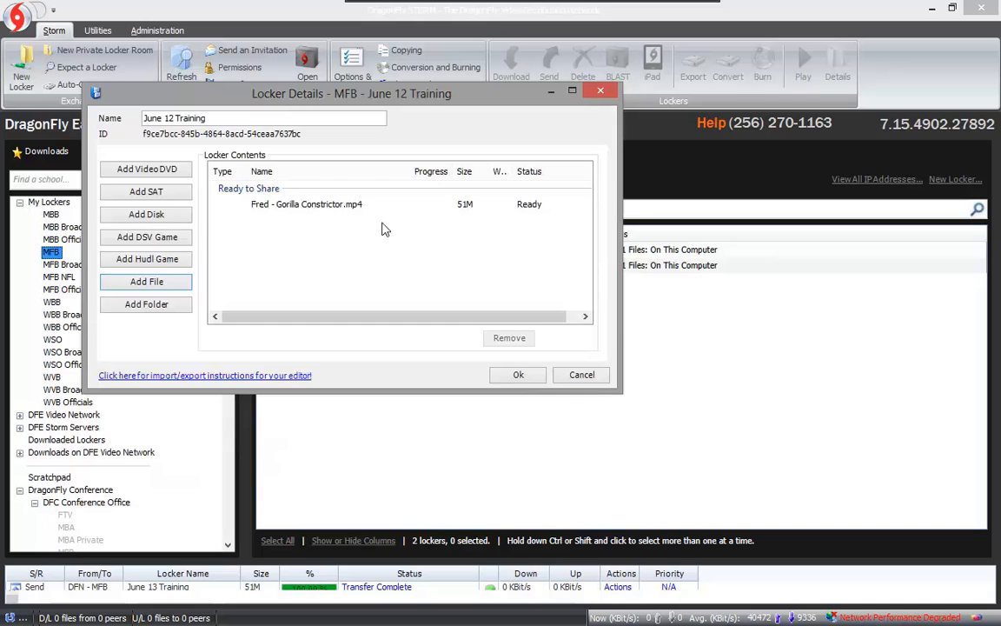
click(517, 376)
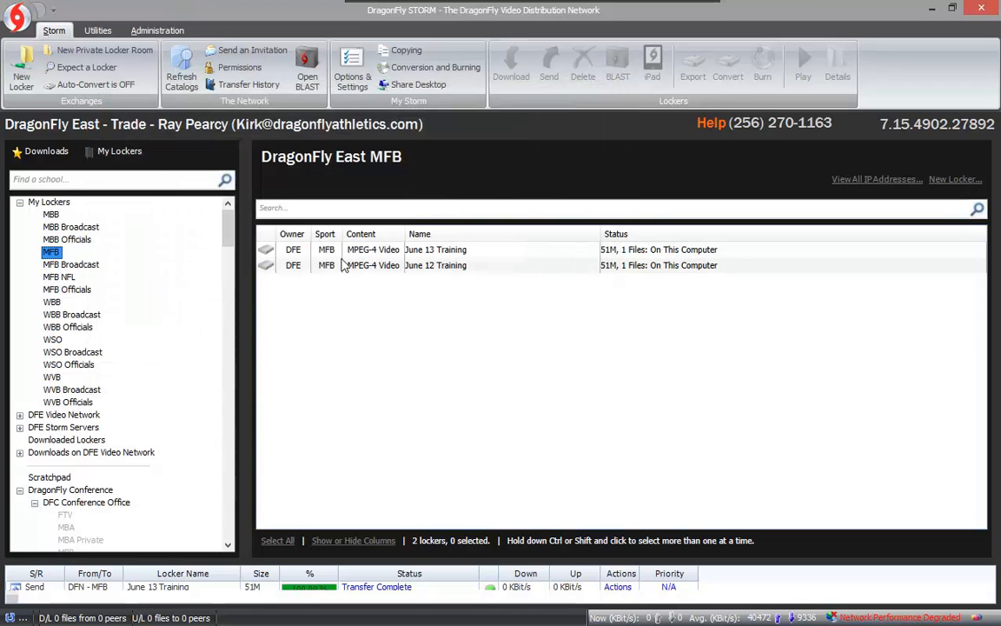
- Send the June 12 Training locker to DragonFly North's MFB team in the DragonFly Conference, confirming with recipient ID "DFN"
click(479, 266)
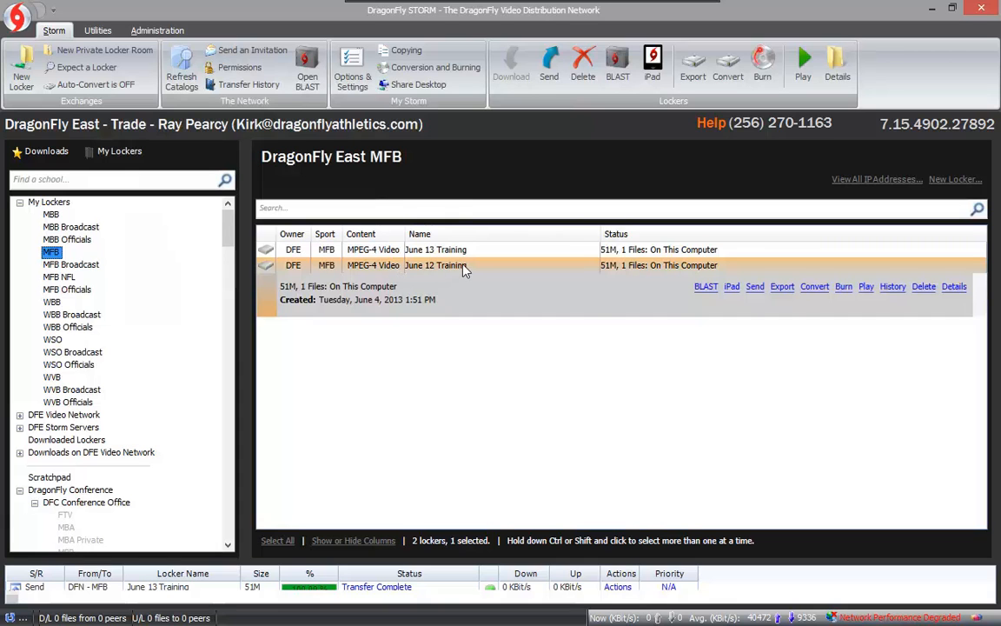
click(460, 251)
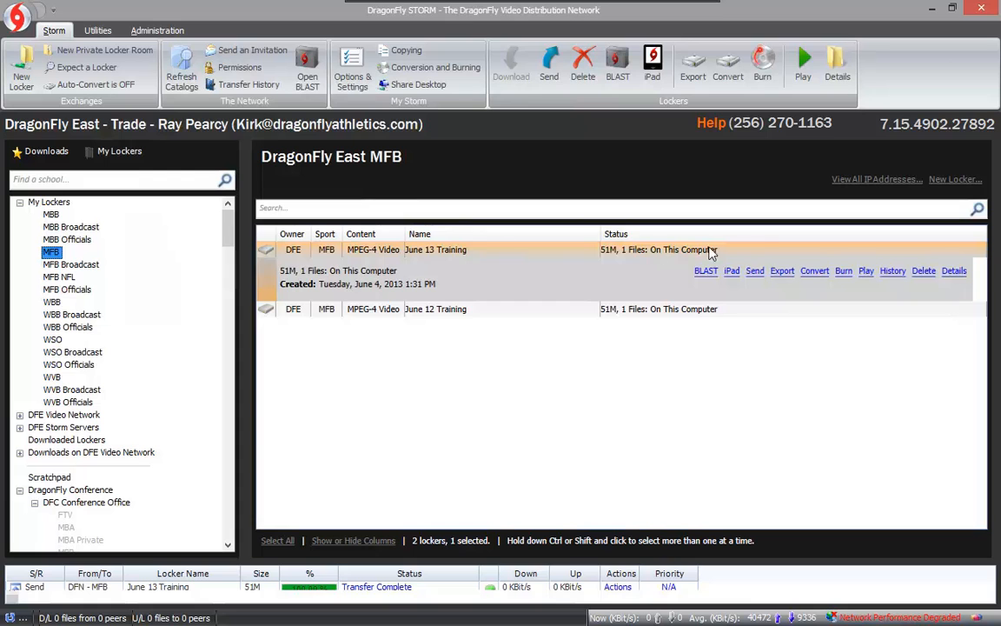
click(496, 310)
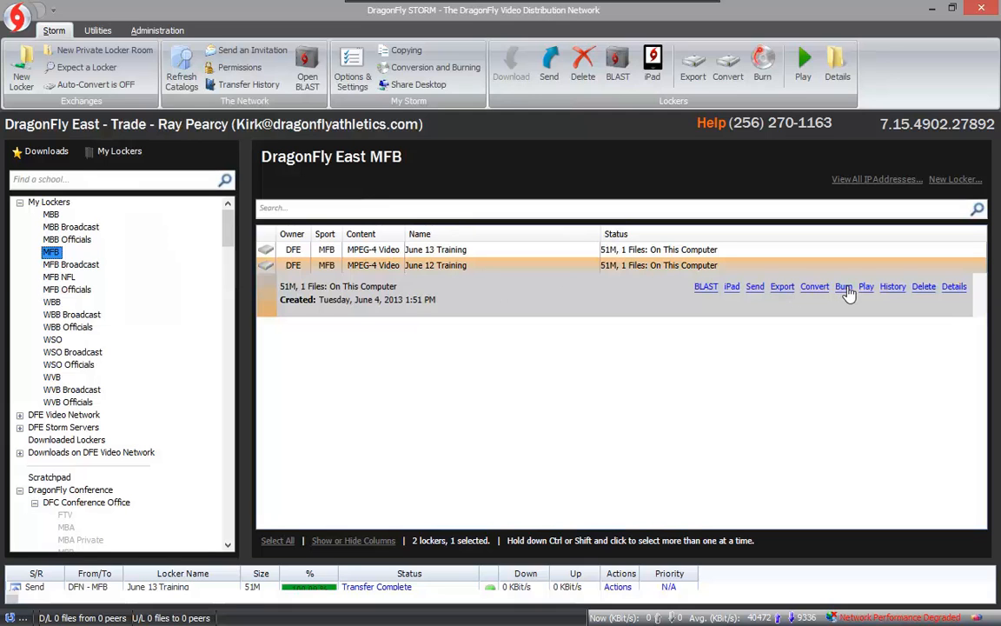
click(755, 288)
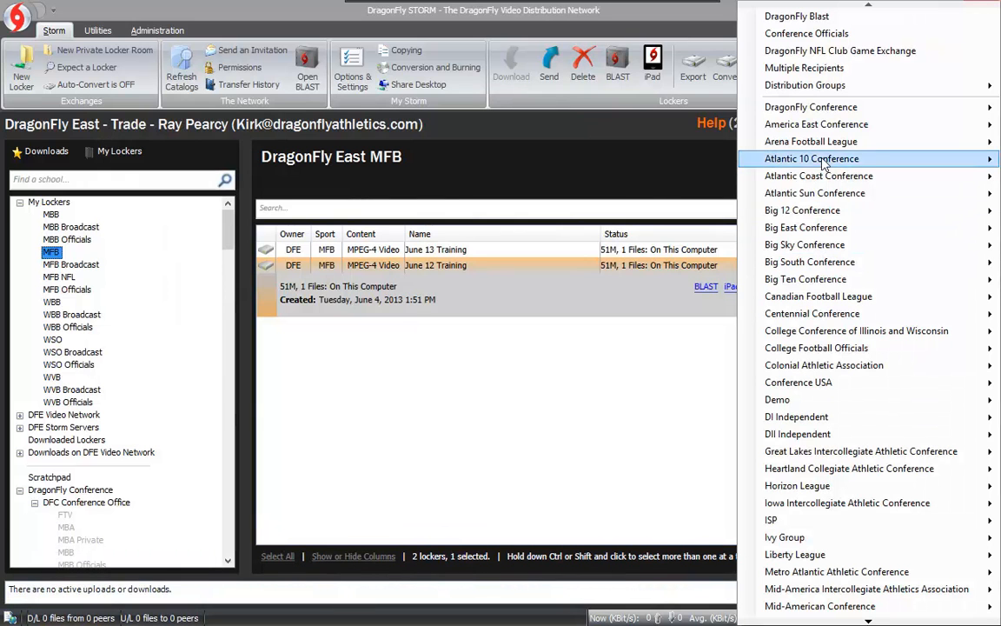
mouse_move(817, 112)
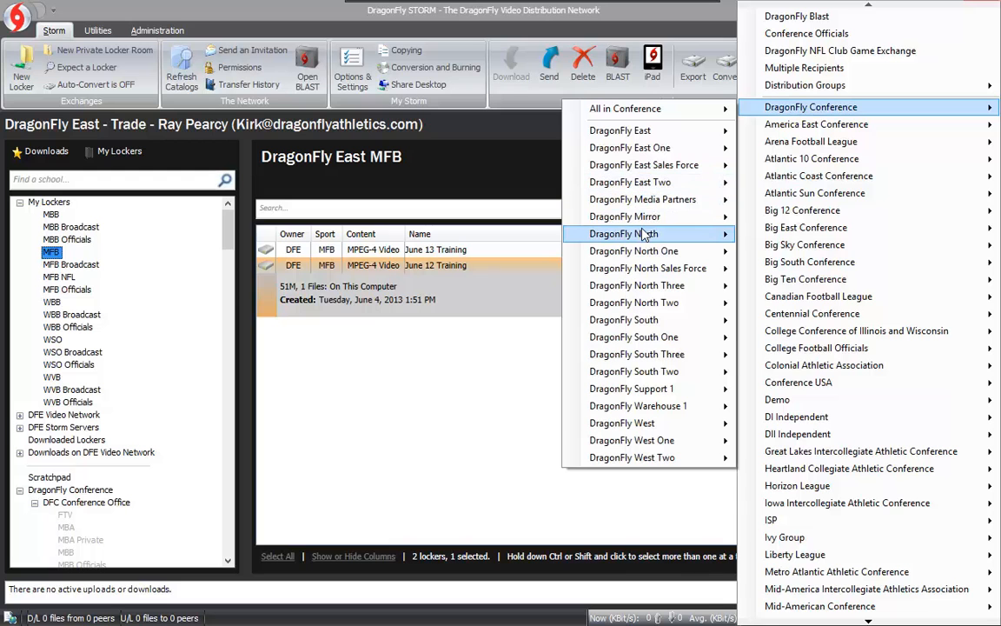
mouse_move(646, 241)
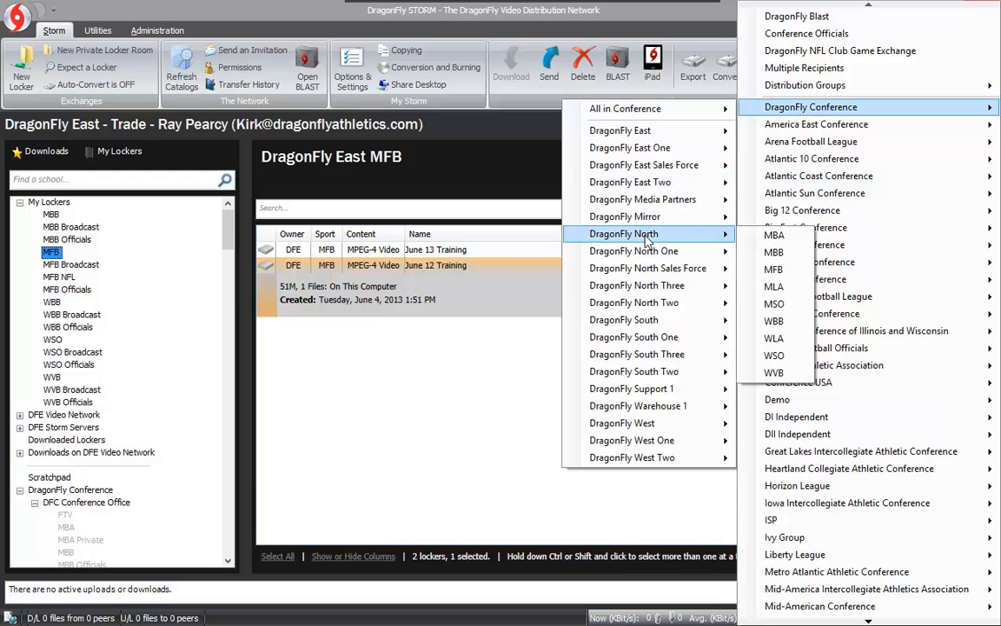
click(773, 271)
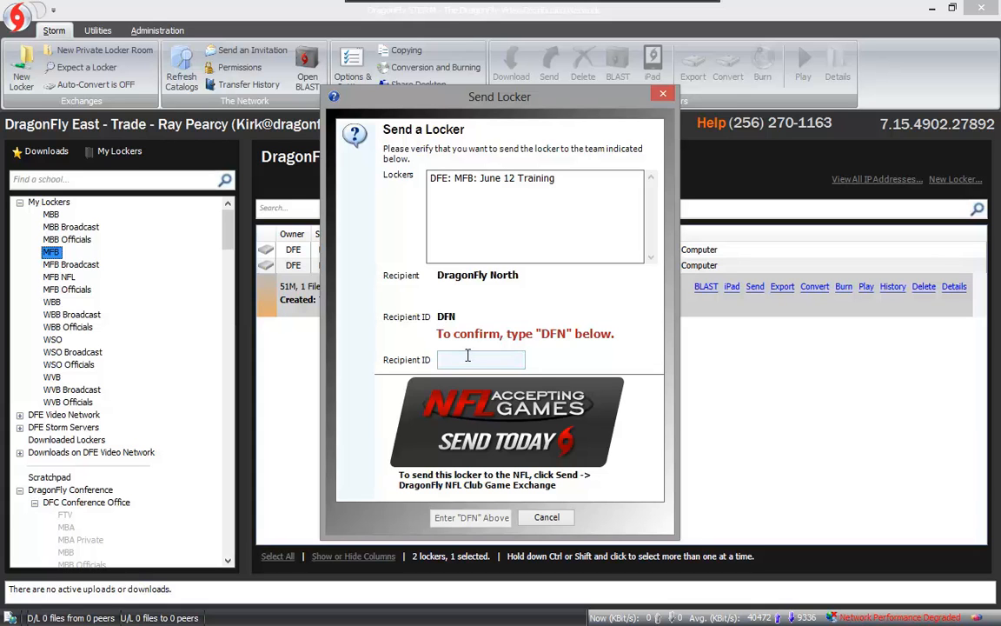
text(DFN)
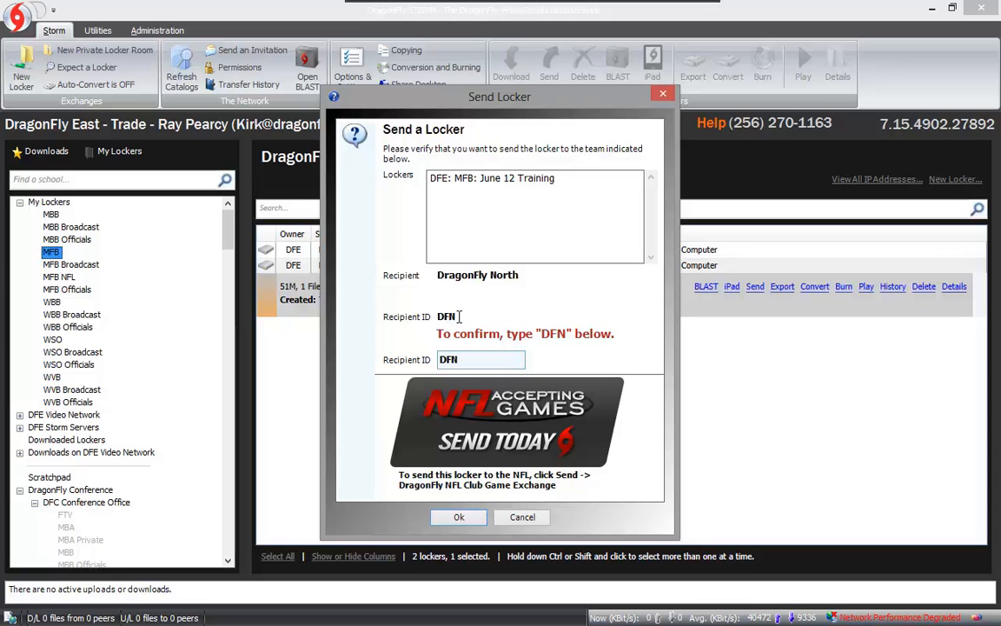
click(458, 517)
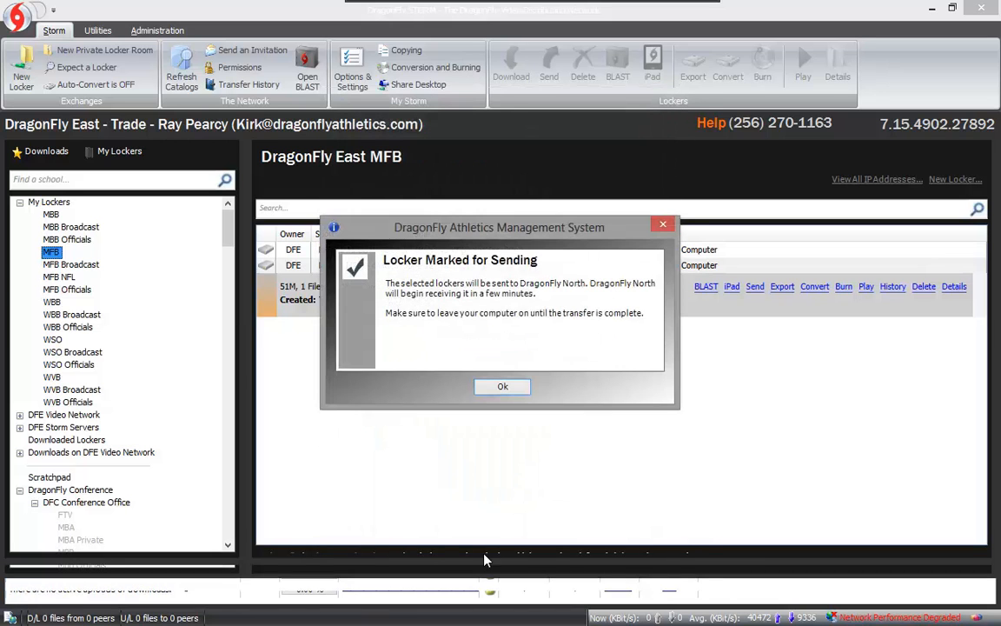
click(502, 386)
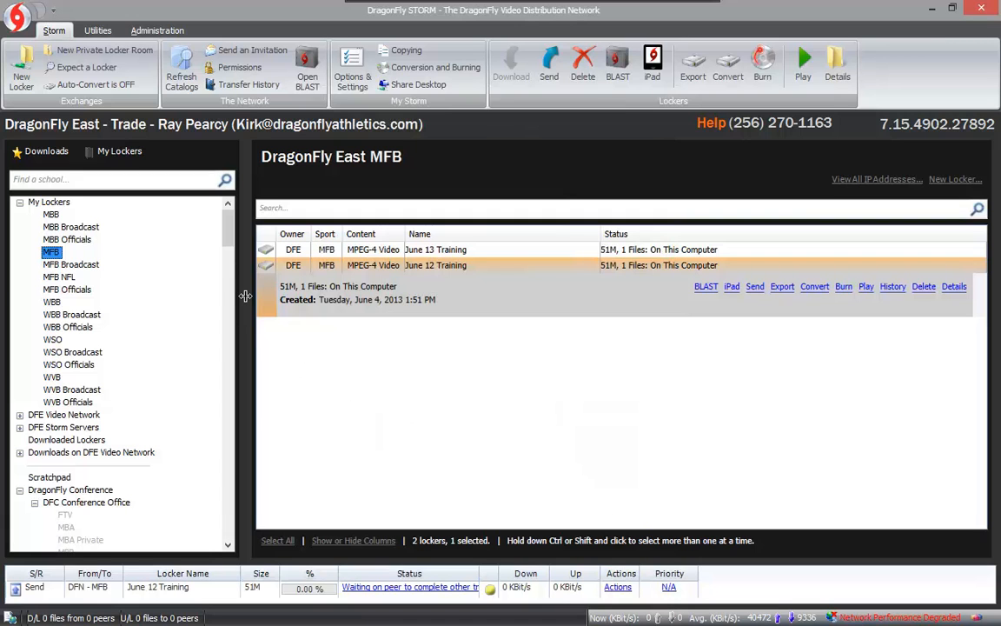
- Browse the conference list, search the schools for "mich", and clear the search
drag(229, 230, 232, 382)
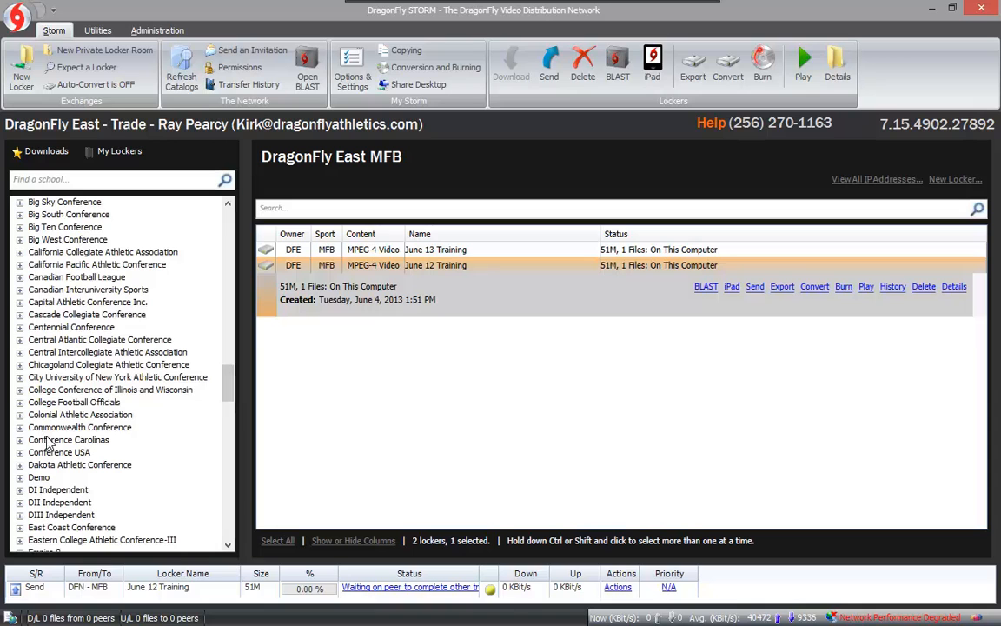
click(45, 178)
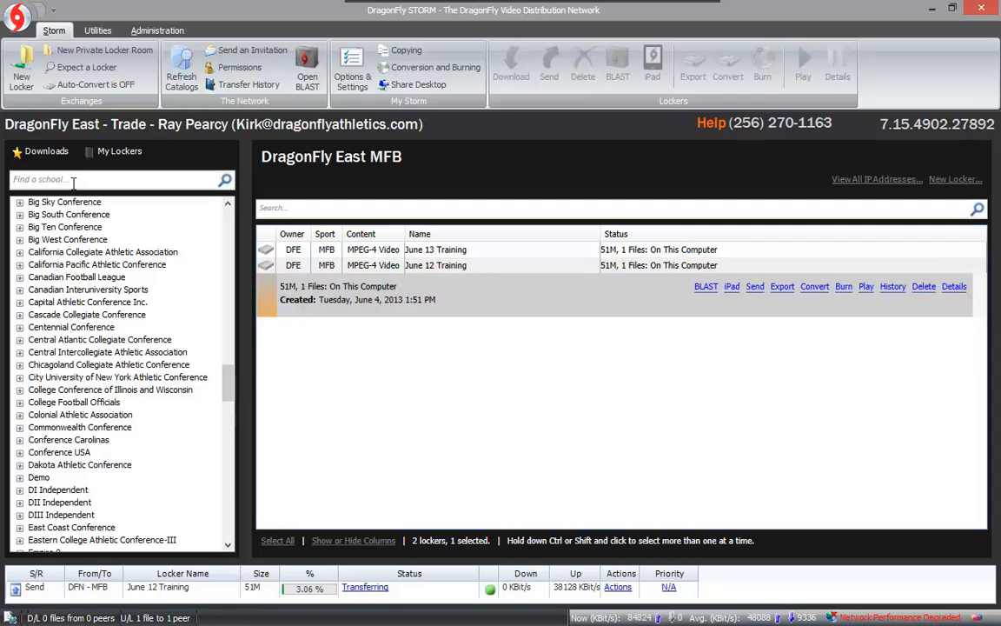
text(mi)
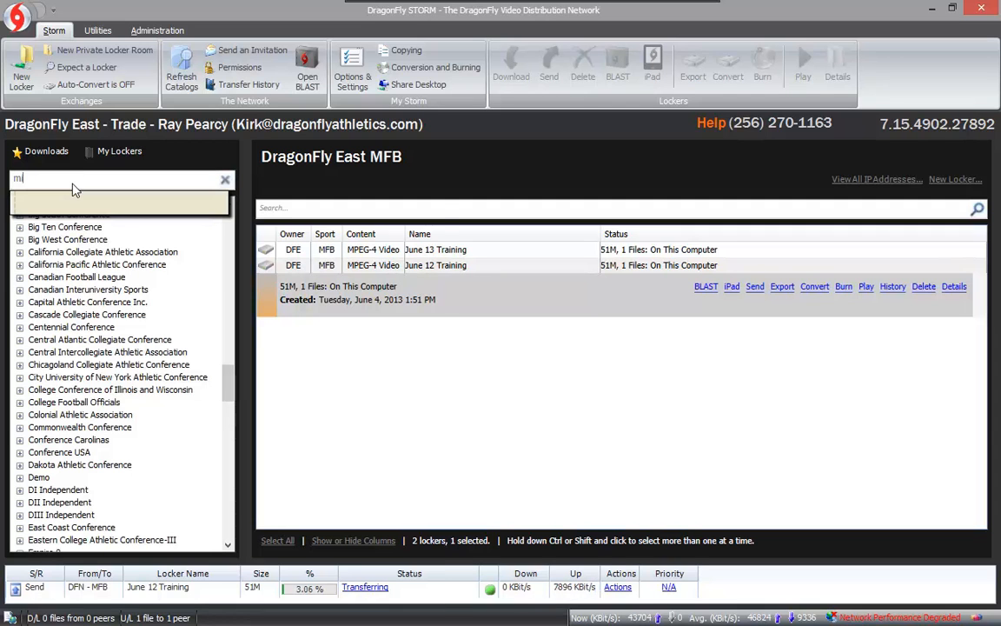
text(ch)
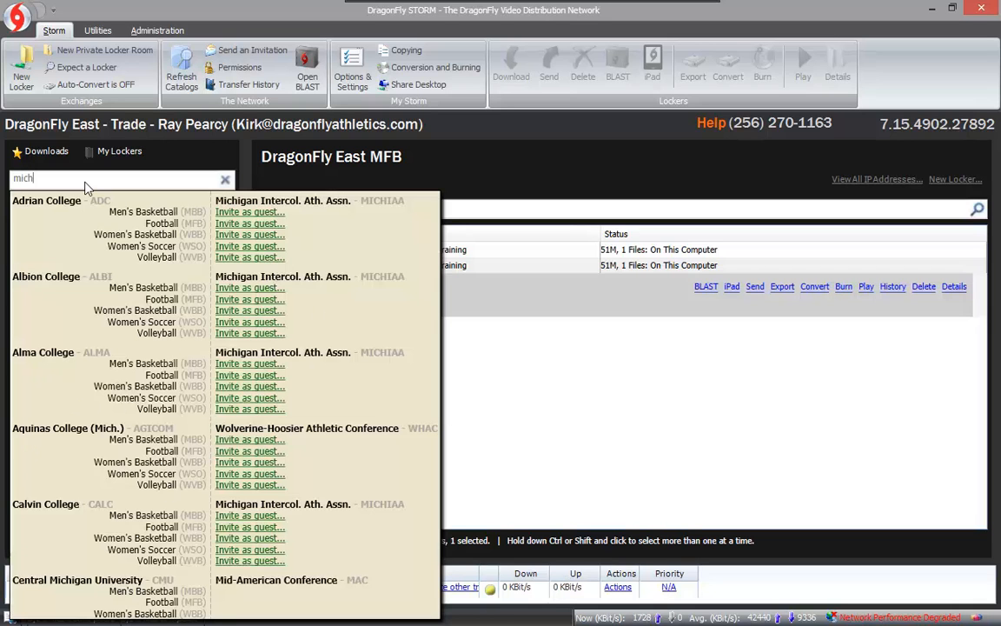
key(BackSpace)
key(BackSpace)
key(BackSpace)
key(BackSpace)
- Search the schools for "geor" and clear the search
text(geo)
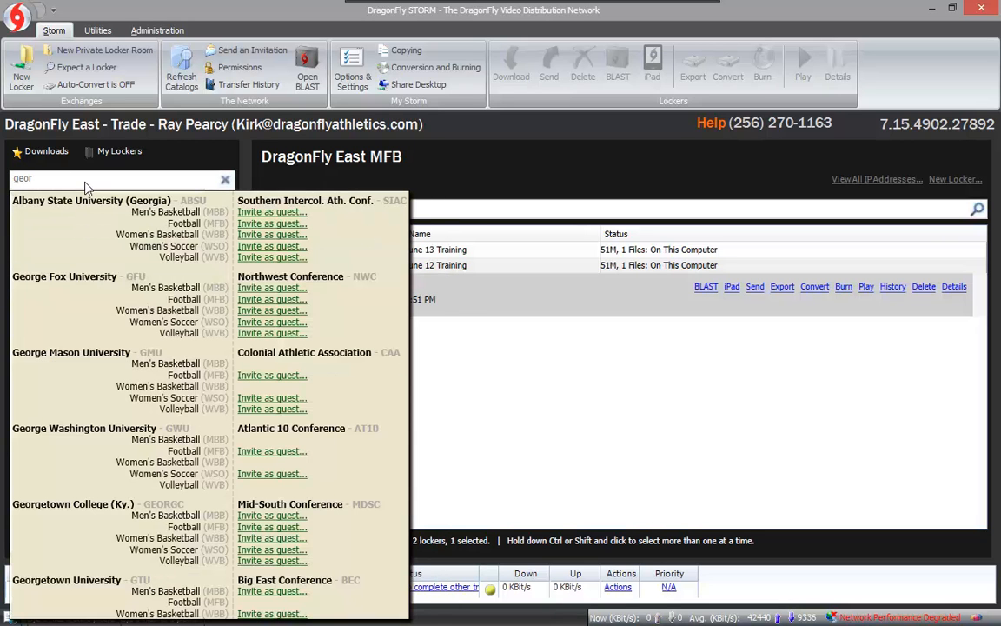
text(r)
key(BackSpace)
key(BackSpace)
key(BackSpace)
key(BackSpace)
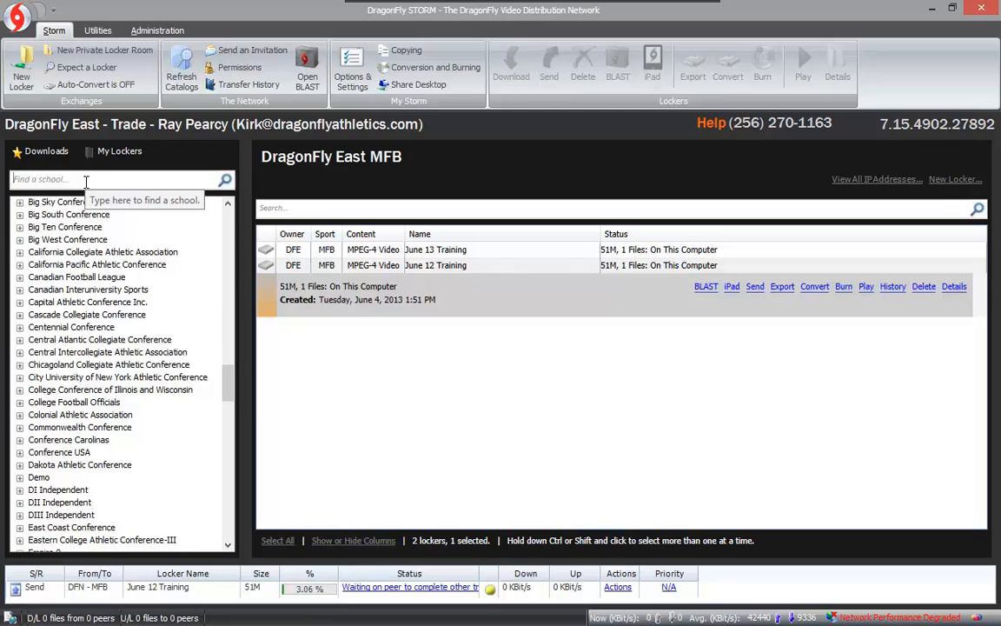
- Open DragonFly North's MFB lockers and start downloading the Triple Threat locker
drag(230, 384, 233, 300)
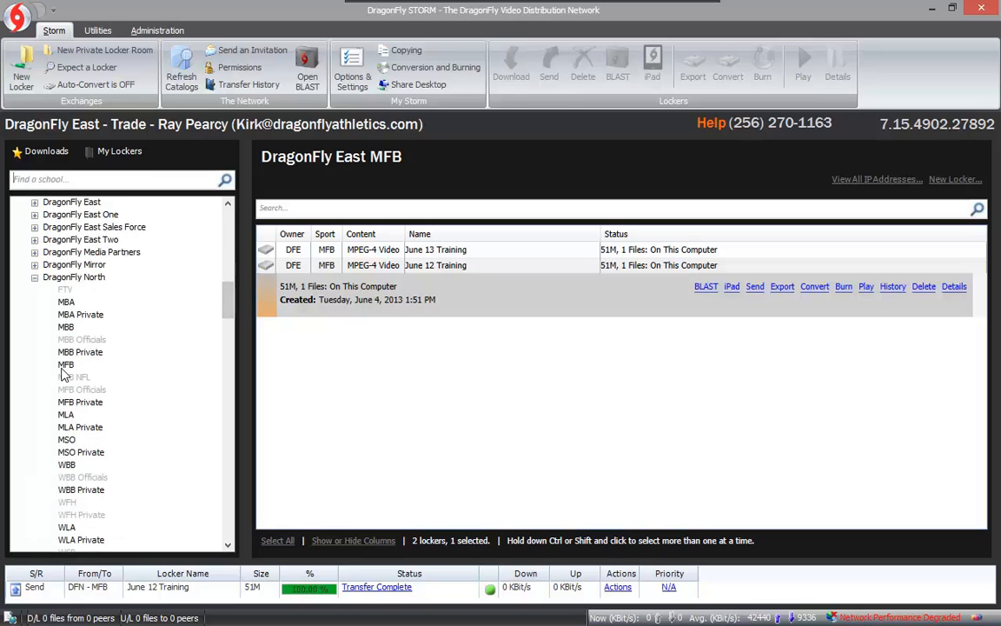
click(65, 369)
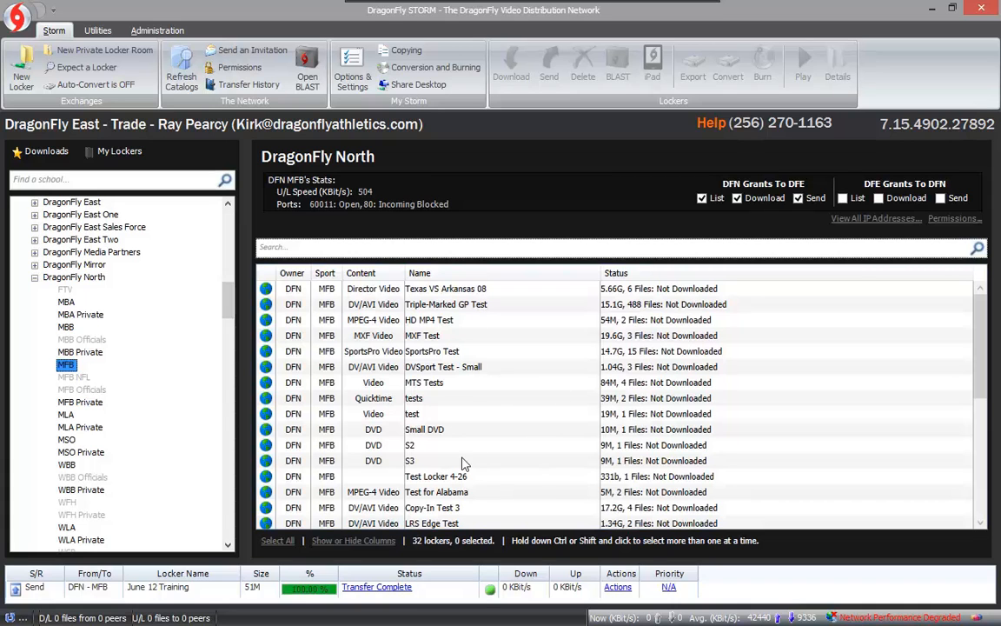
drag(981, 380, 982, 466)
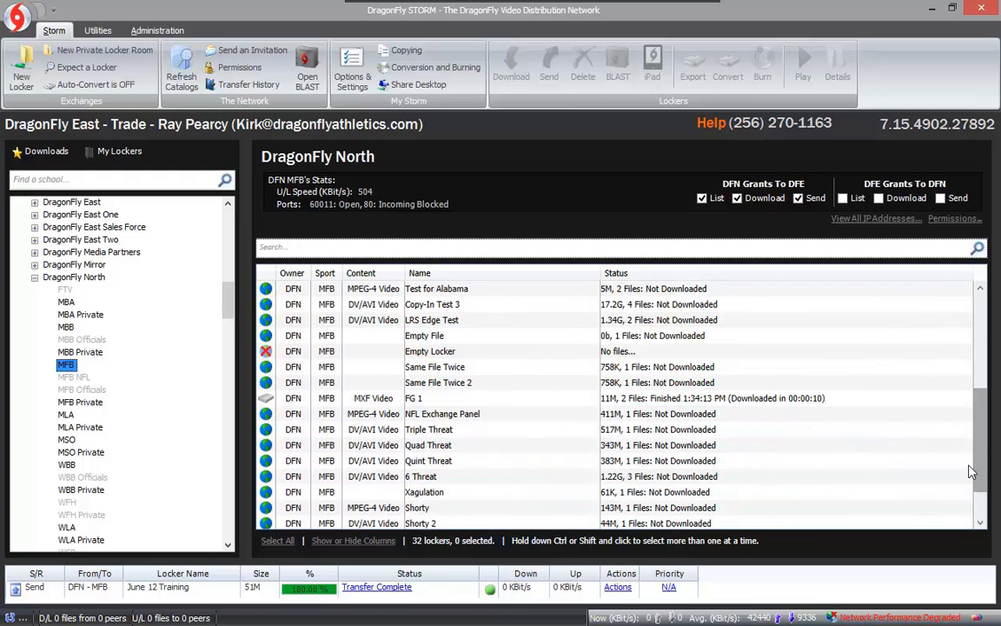
click(447, 400)
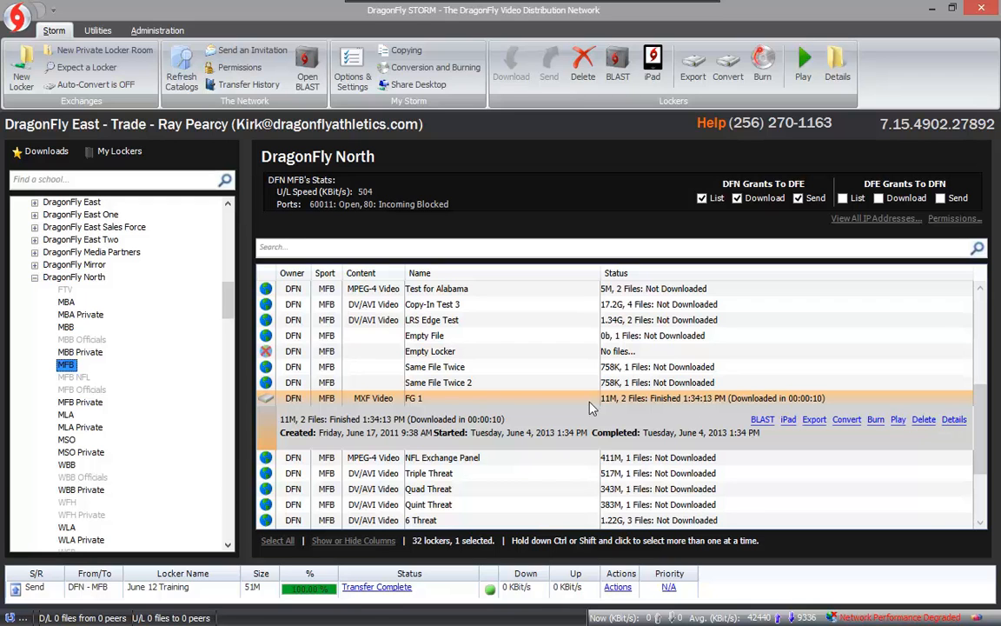
click(435, 474)
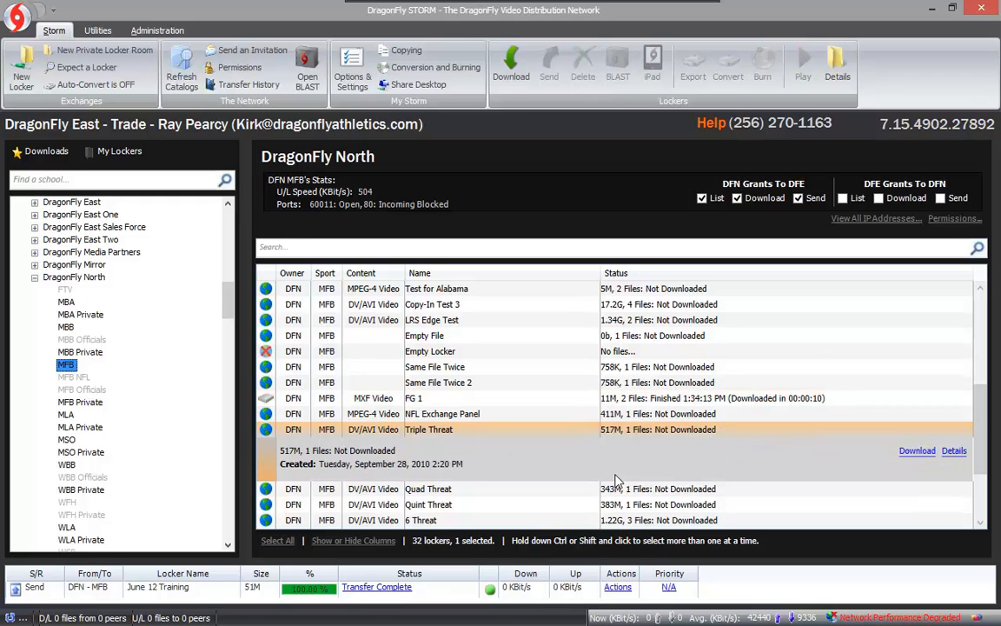
click(914, 453)
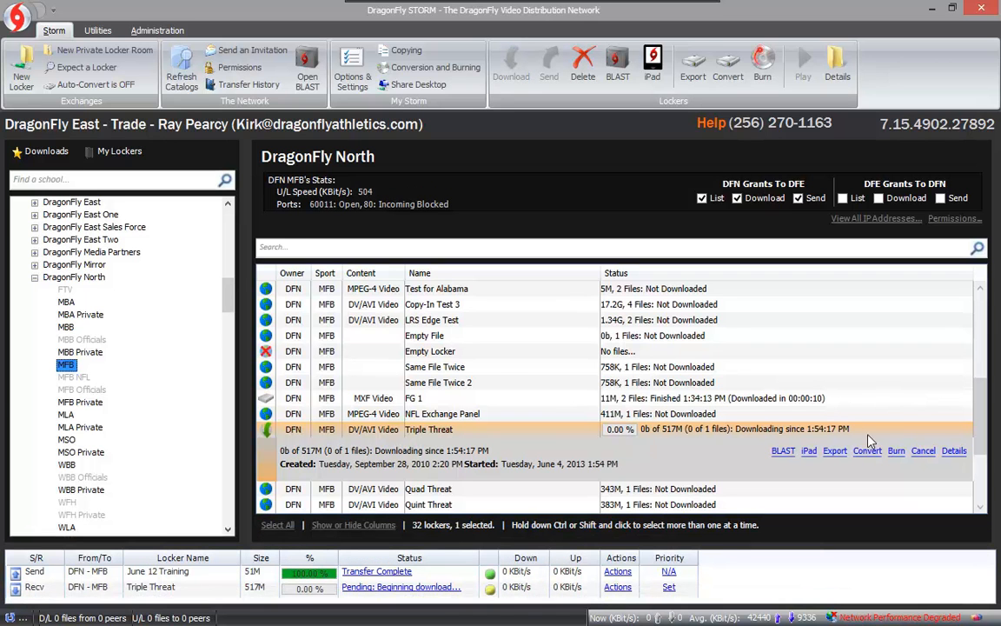